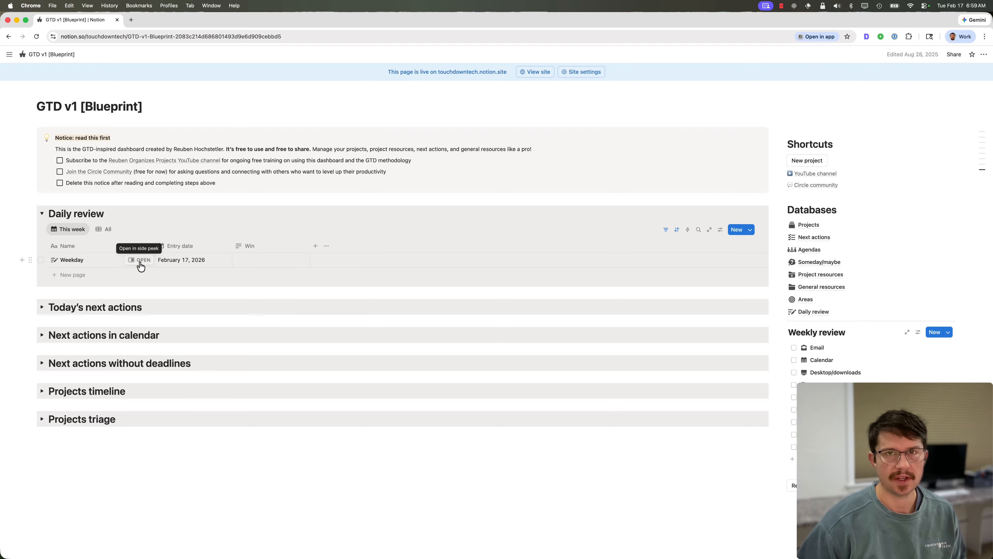
- Open the existing Weekday entry in the Daily review table and move it to the trash
left_click(138, 259)
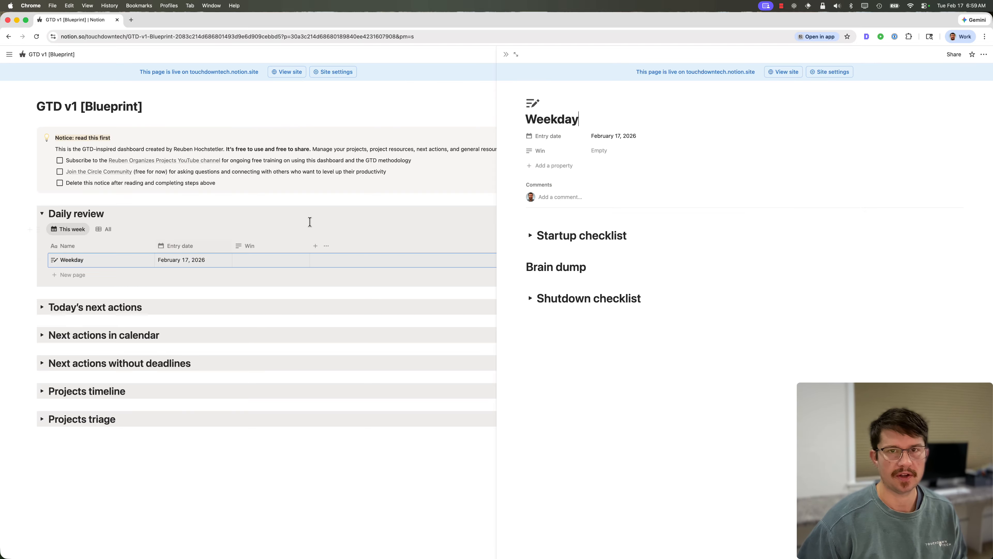
left_click(984, 54)
left_click(932, 165)
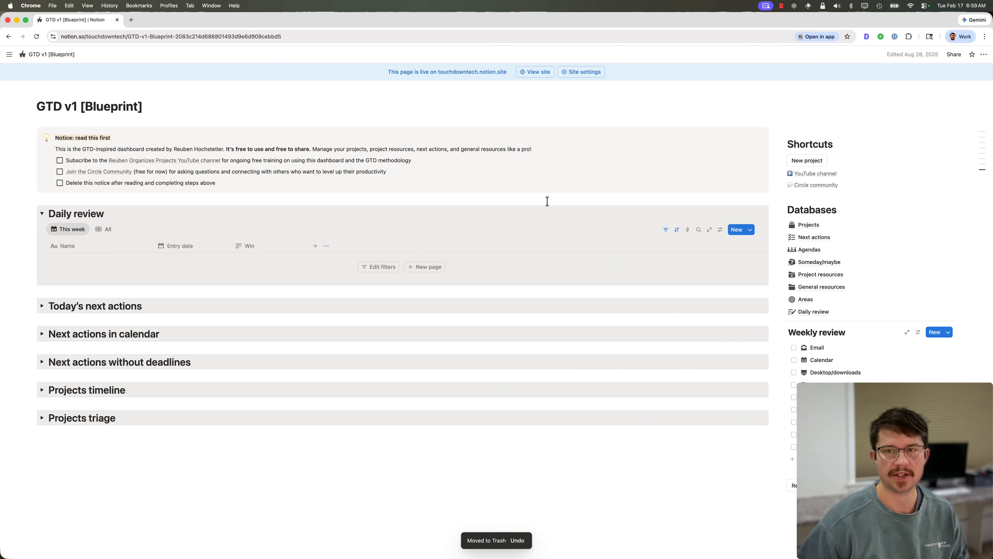
- Create a new Daily review entry, expand its Startup checklist, and rename the entry as Tuesday
left_click(735, 232)
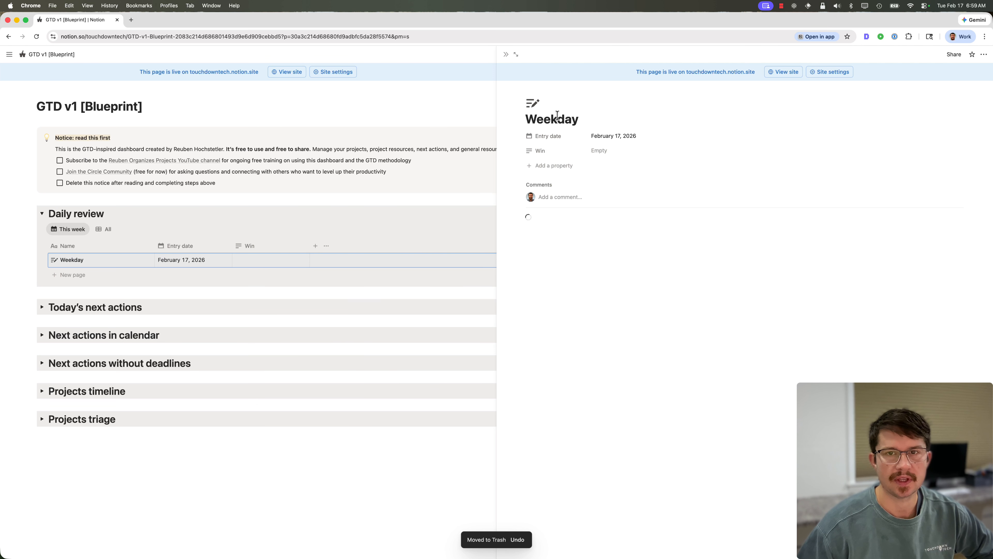
left_click(530, 235)
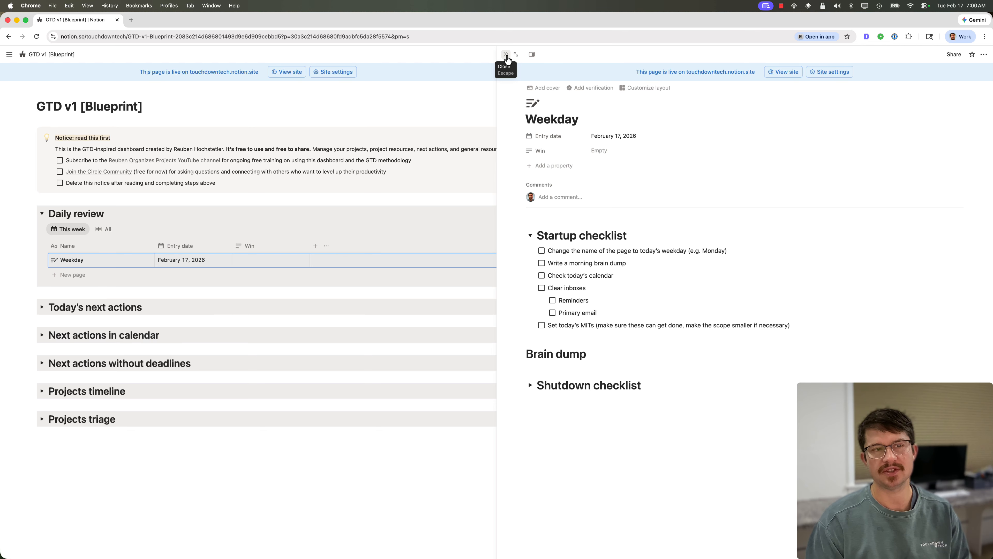
double_click(560, 118)
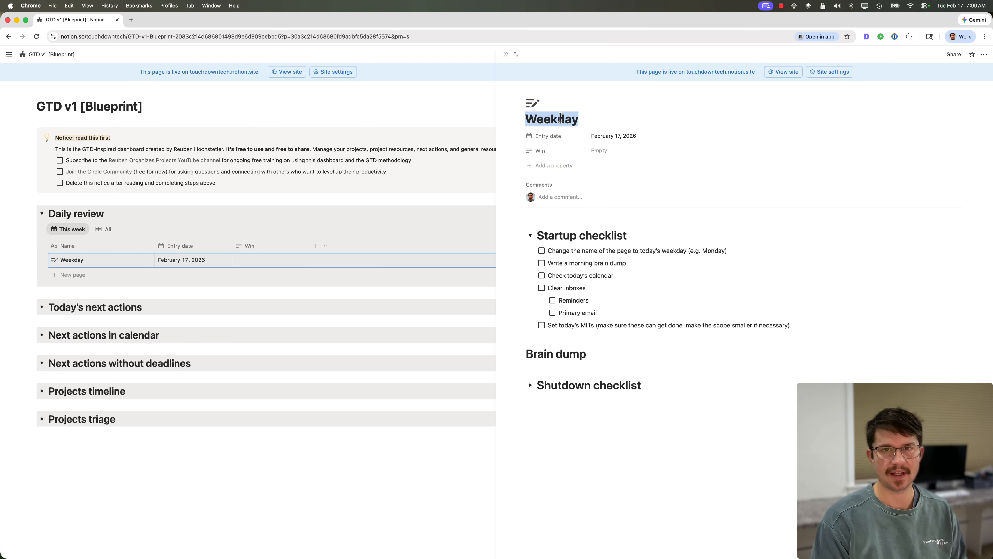
type("Tuesday")
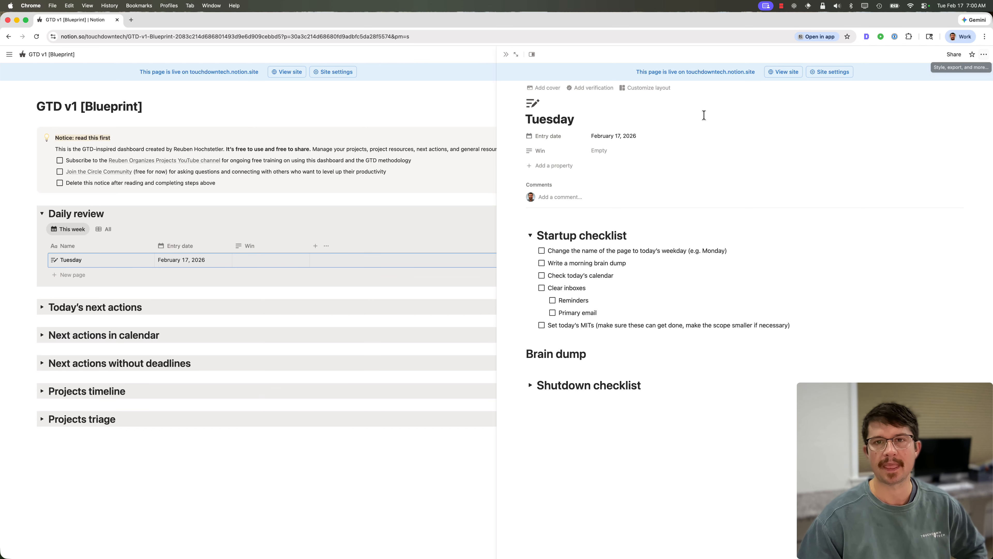
- Replace the entry's title with a date mention for Today and look at its date settings
double_click(549, 119)
key("BackSpace")
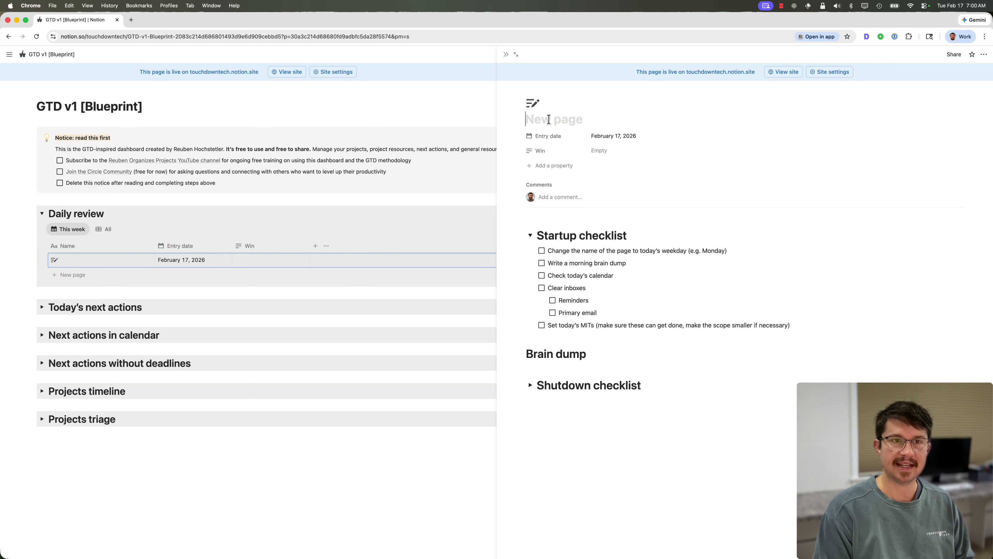
type("@")
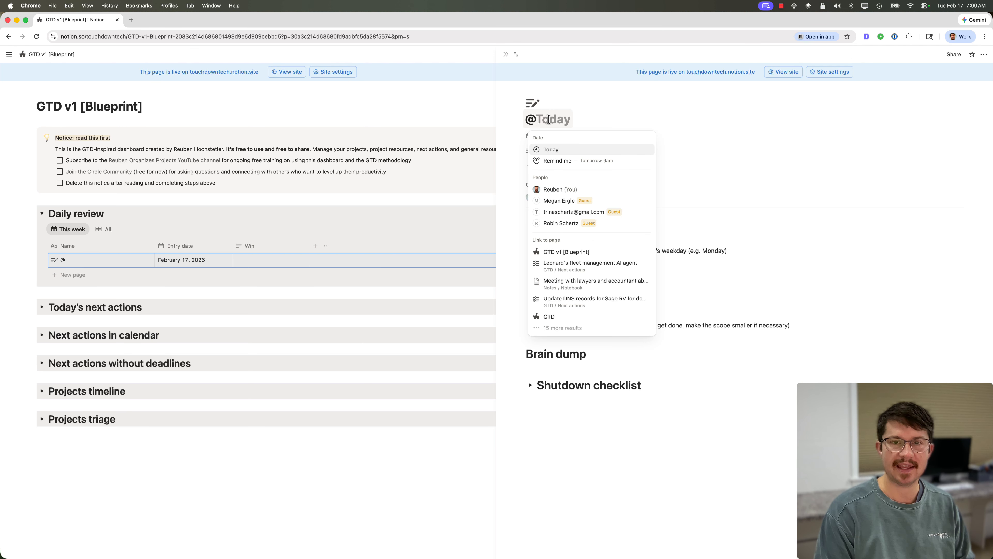
key("Return")
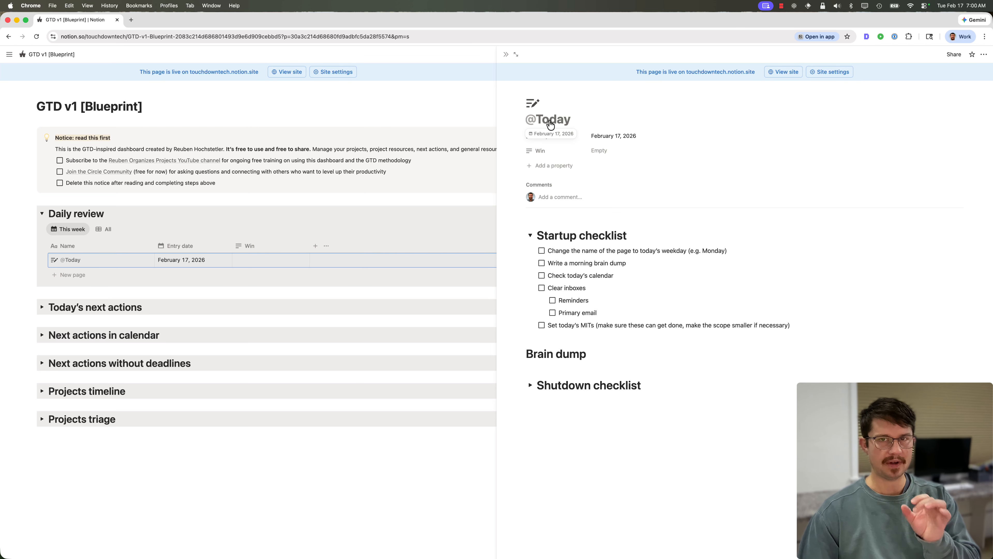
left_click(549, 121)
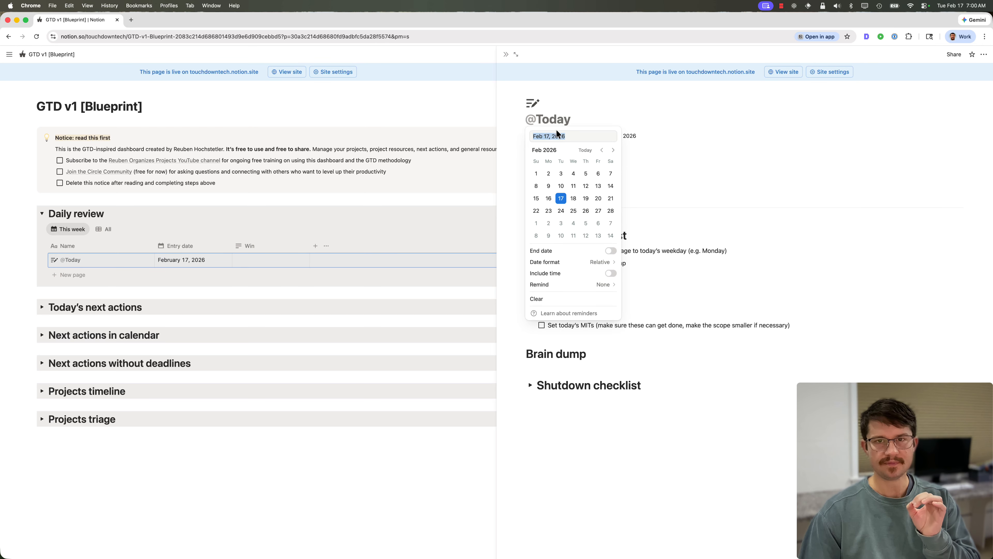
left_click(590, 121)
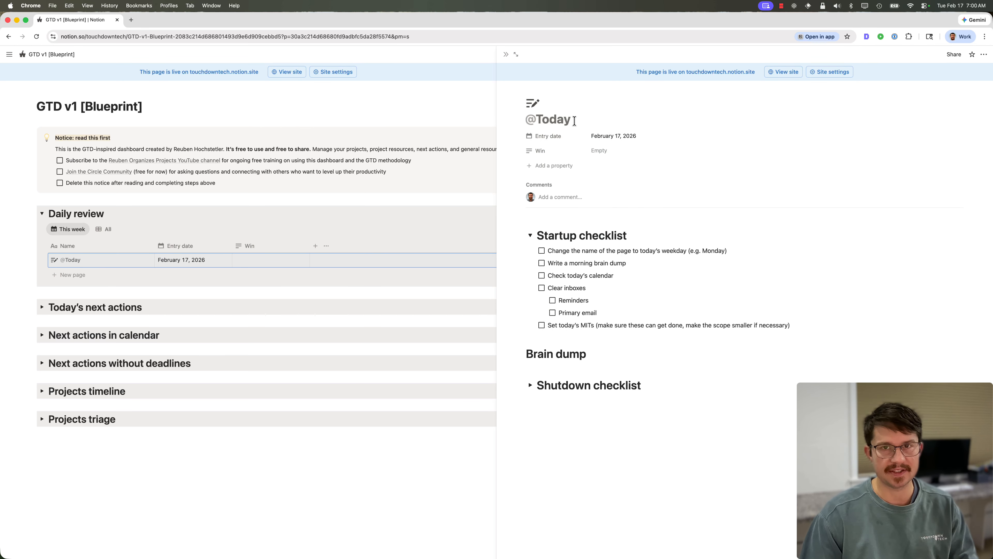
- Set the date mention in the entry's title to February 16, 2026
left_click(554, 124)
left_click(548, 198)
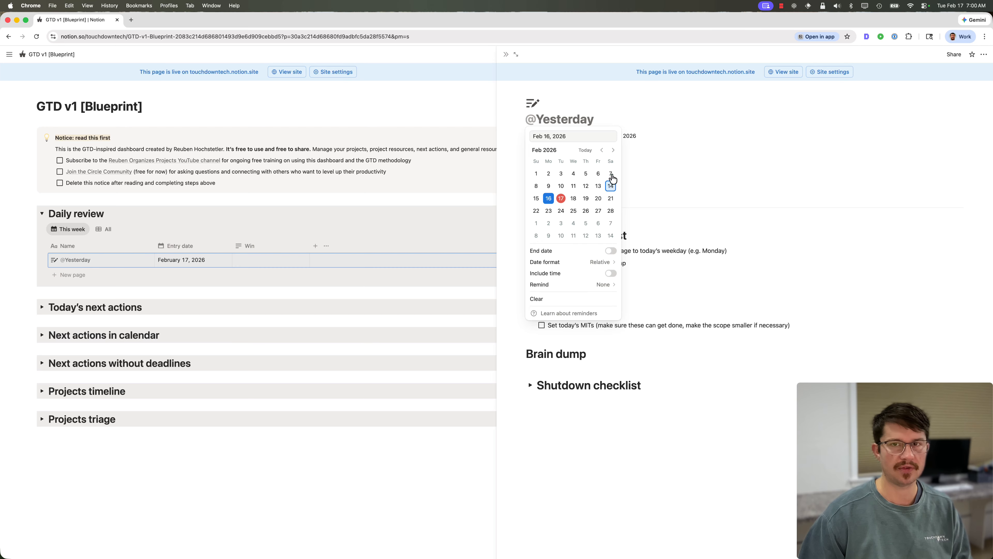
left_click(606, 103)
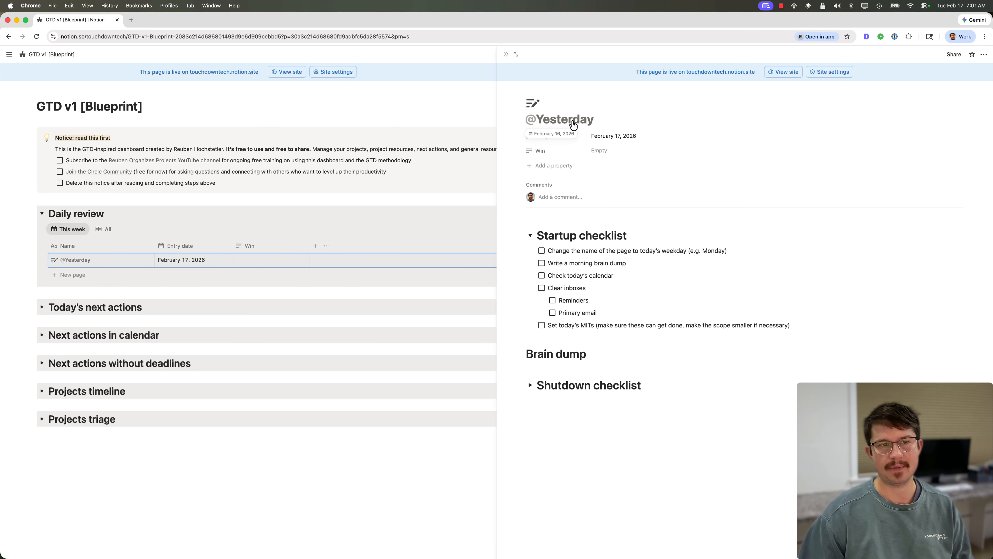
- Close the entry, open the Daily review database as a full page, and add a second entry
left_click(333, 196)
left_click(709, 229)
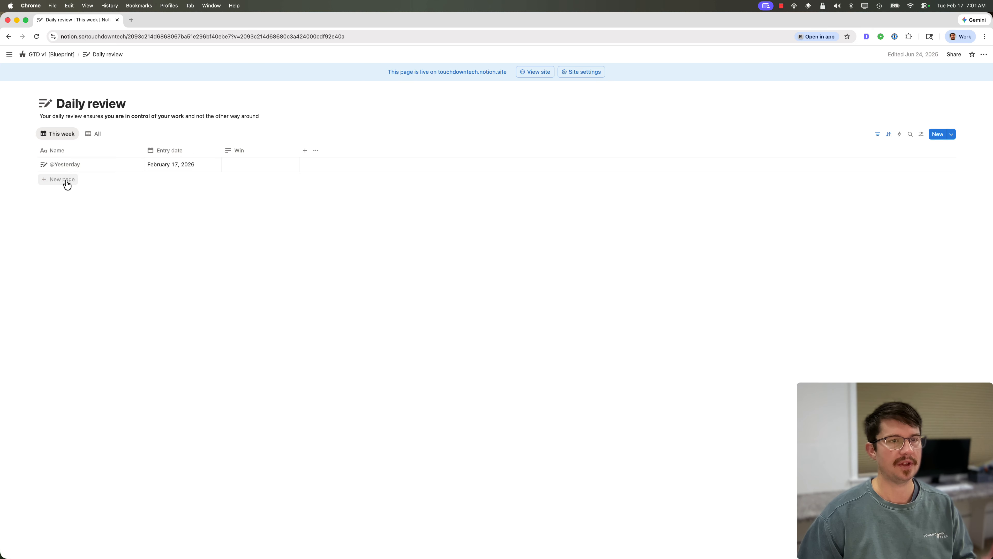
left_click(64, 180)
left_click(125, 179)
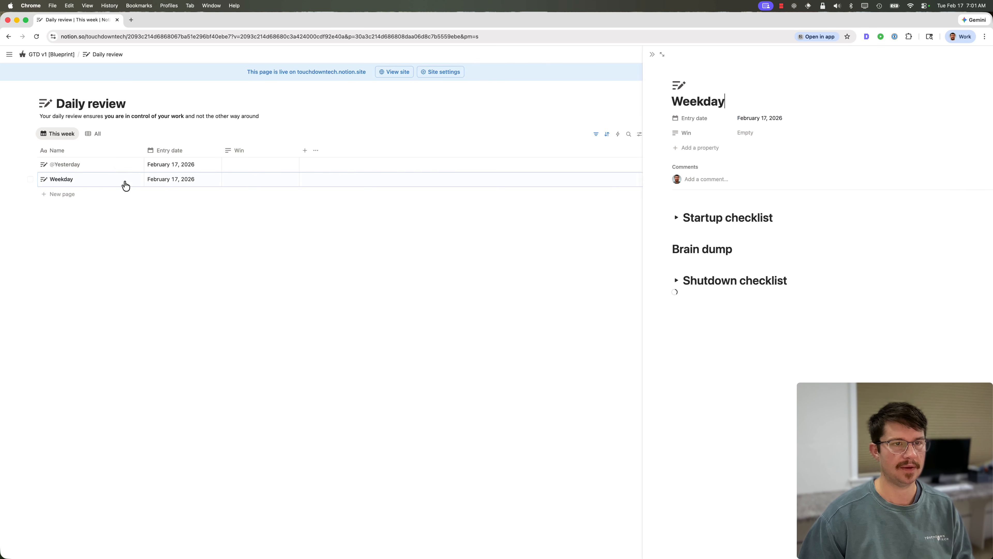
- Replace the second entry's Weekday title with a date mention for Last Monday
double_click(560, 120)
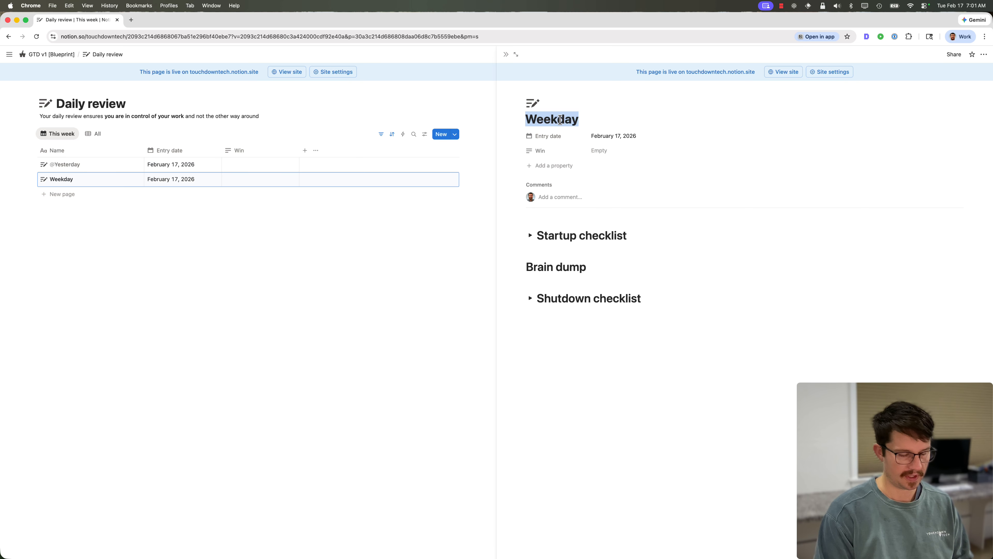
type("@last mon")
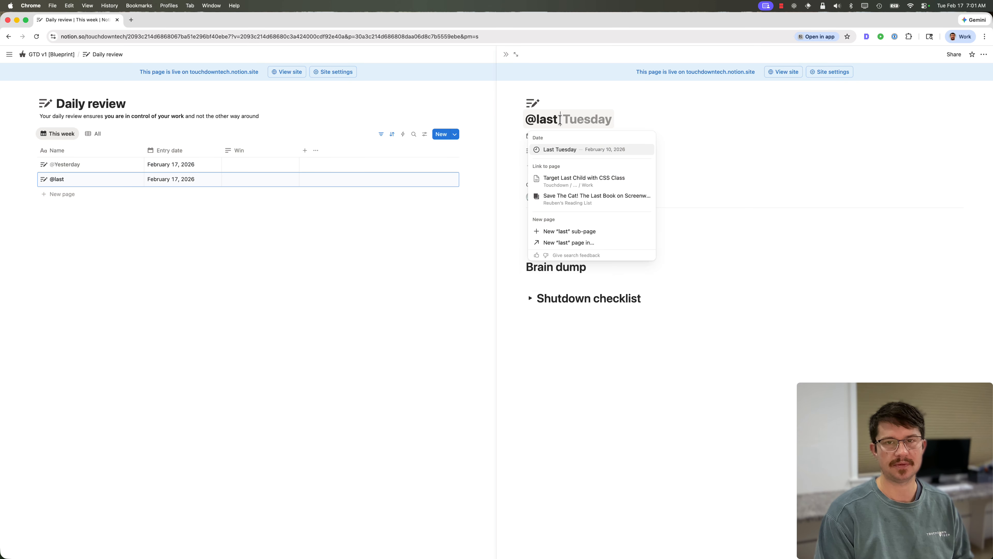
key("Return")
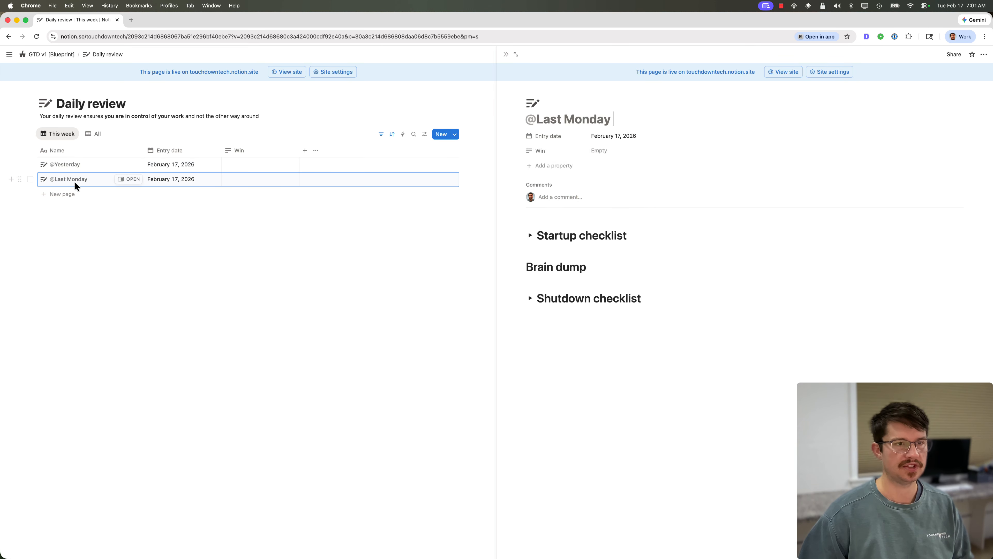
- Change the title's date mention to February 2, 2026, and then to February 24, 2026
left_click(577, 120)
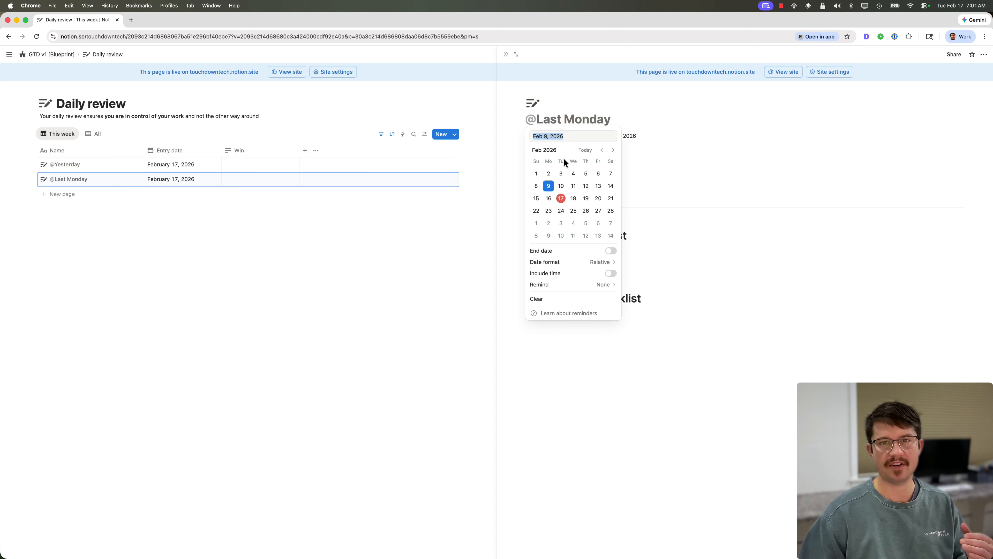
left_click(549, 175)
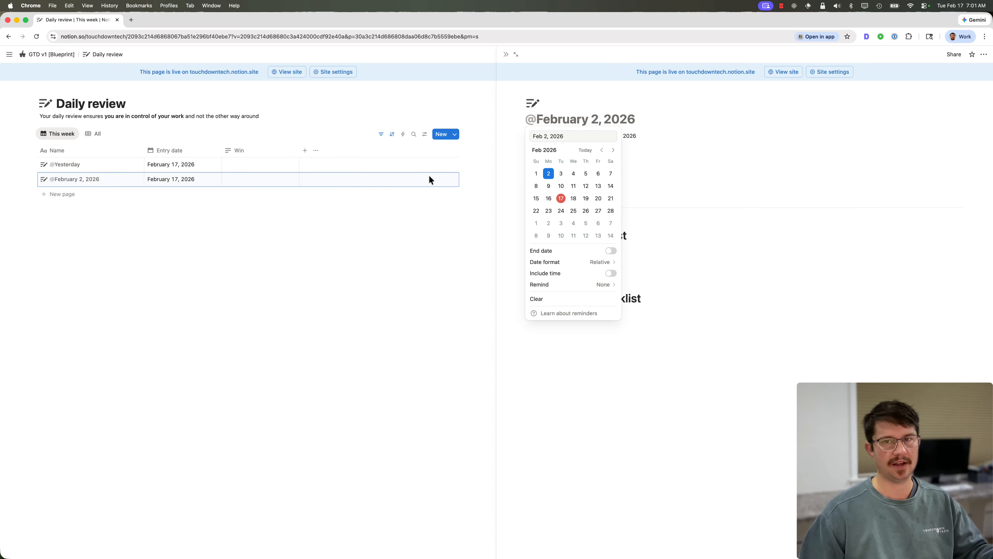
left_click(561, 214)
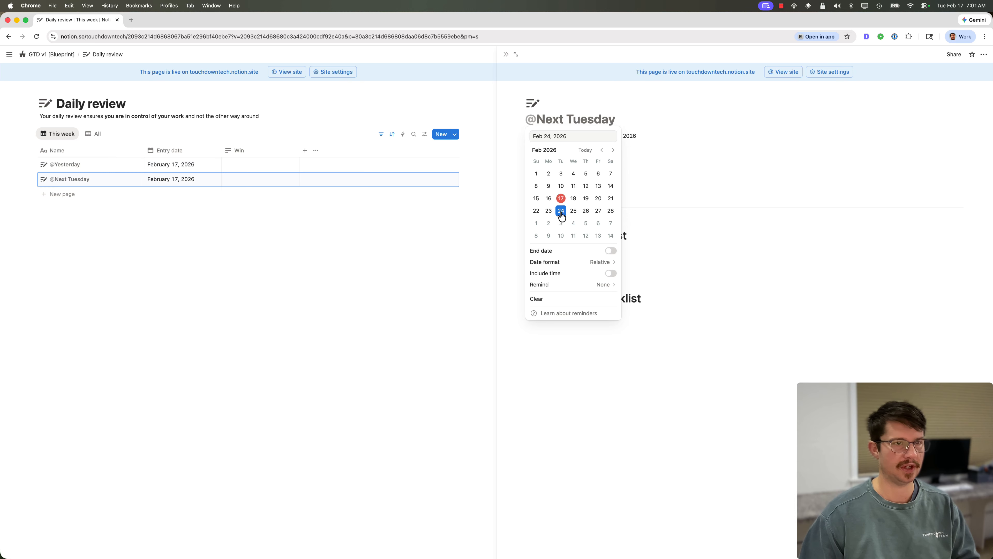
left_click(572, 108)
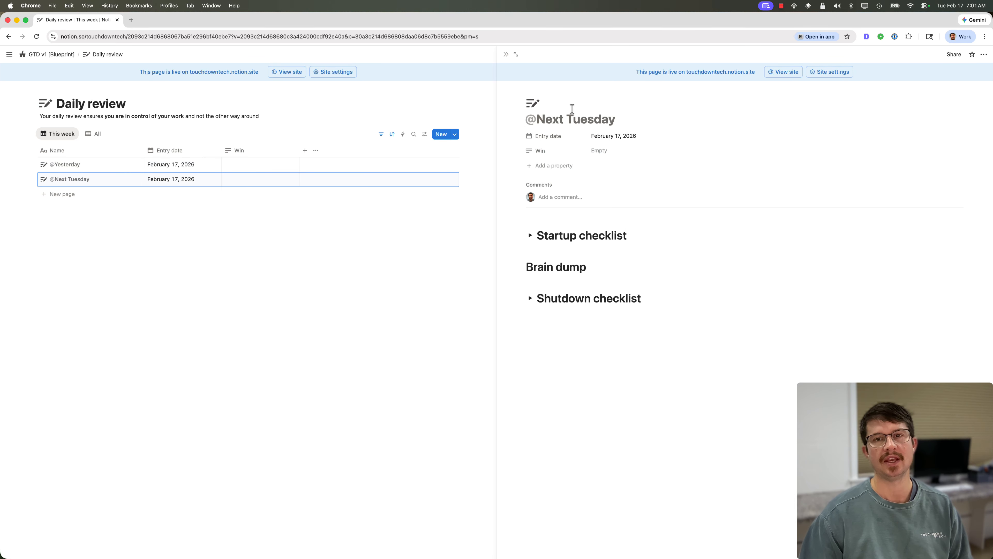
left_click(566, 119)
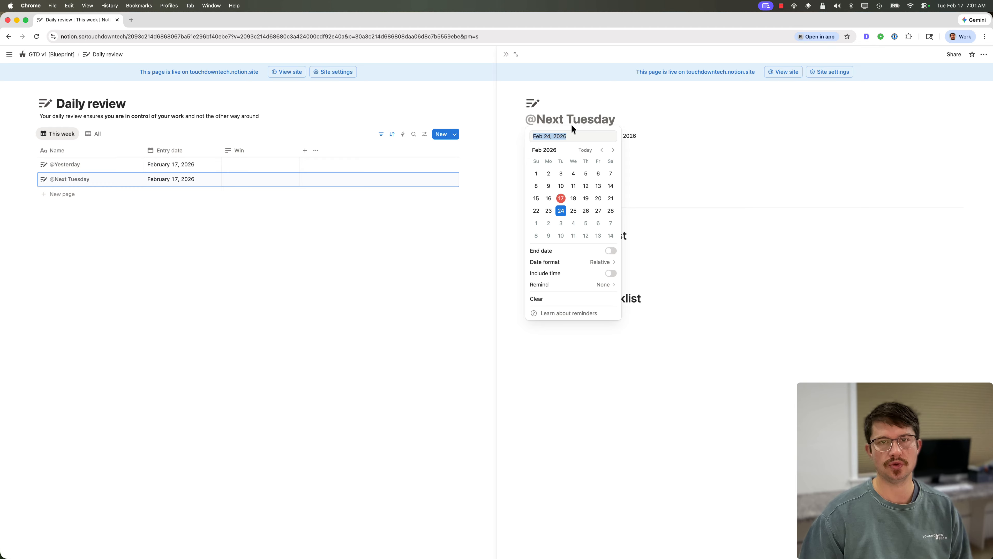
left_click(505, 55)
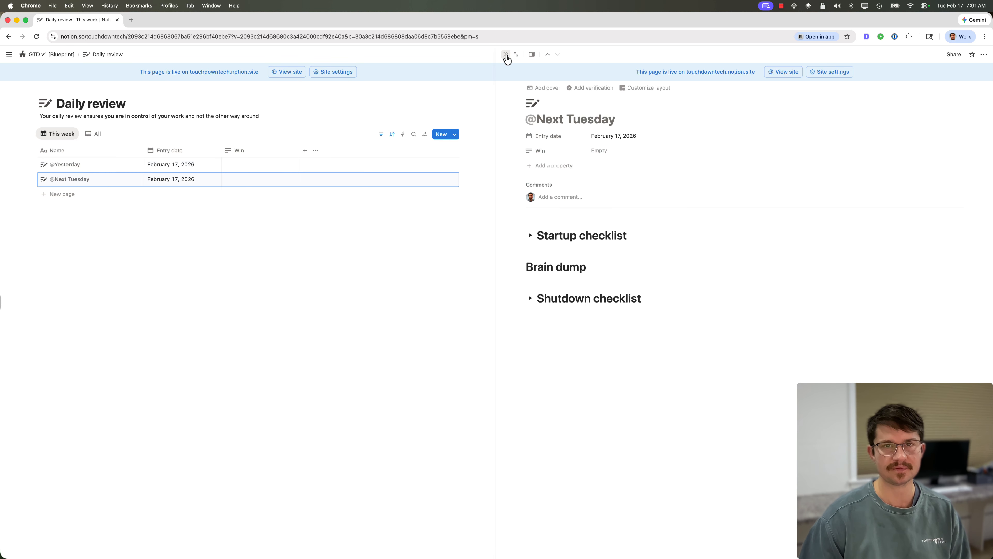
- Close the open entry and delete both entries dated February 17, 2026 from the Daily review database
left_click(505, 54)
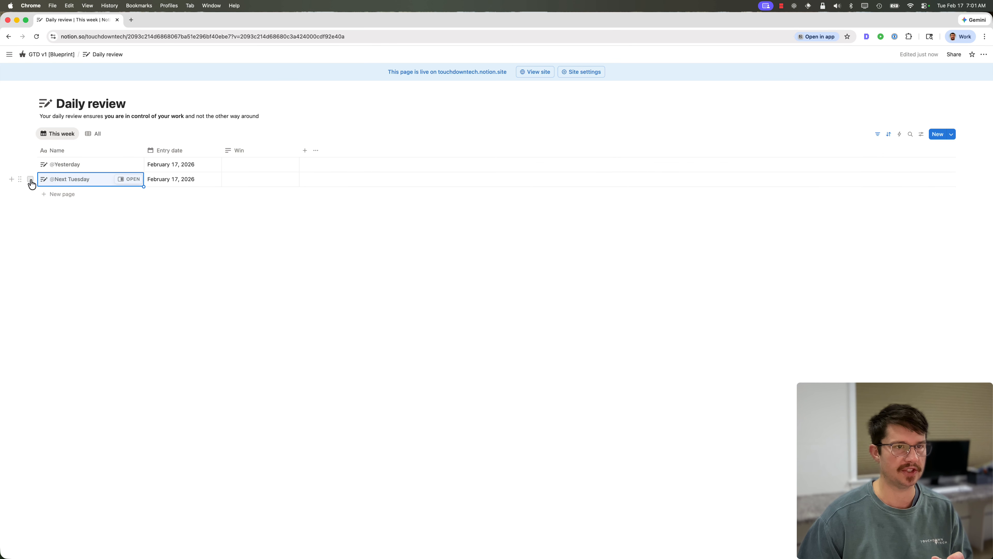
left_click(30, 179)
left_click(30, 164)
left_click(103, 132)
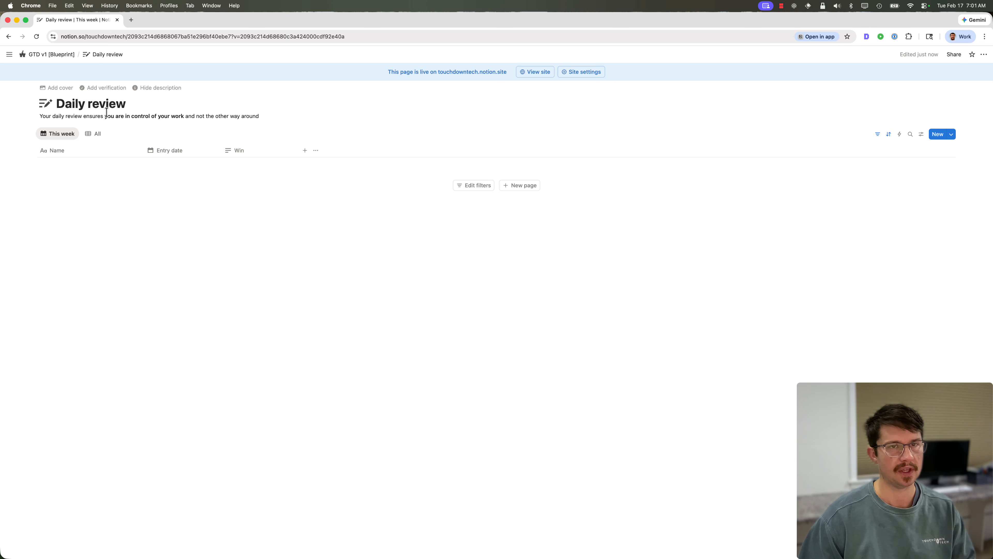
- Return to the GTD v1 [Blueprint] dashboard and open the Daily review's Weekday template for editing
left_click(59, 57)
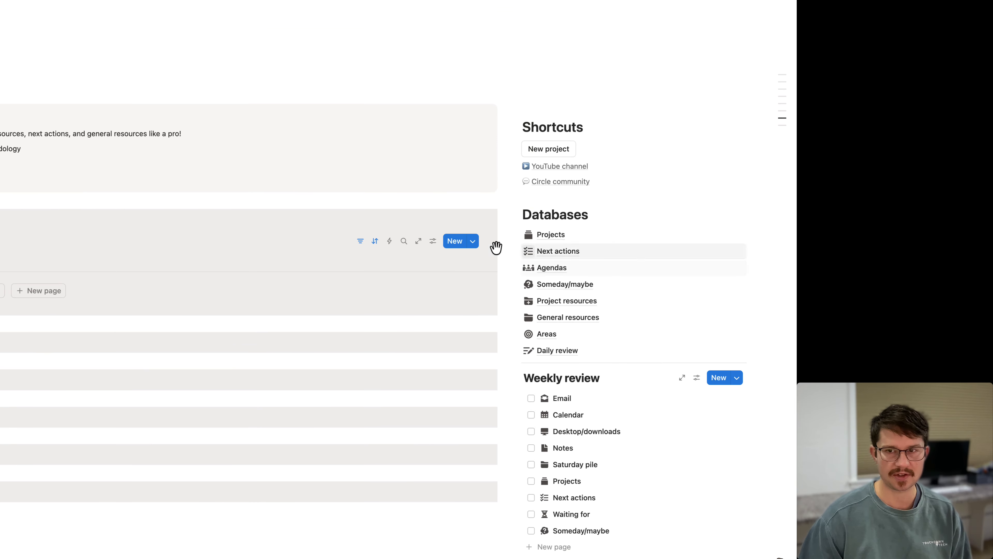
left_click(473, 241)
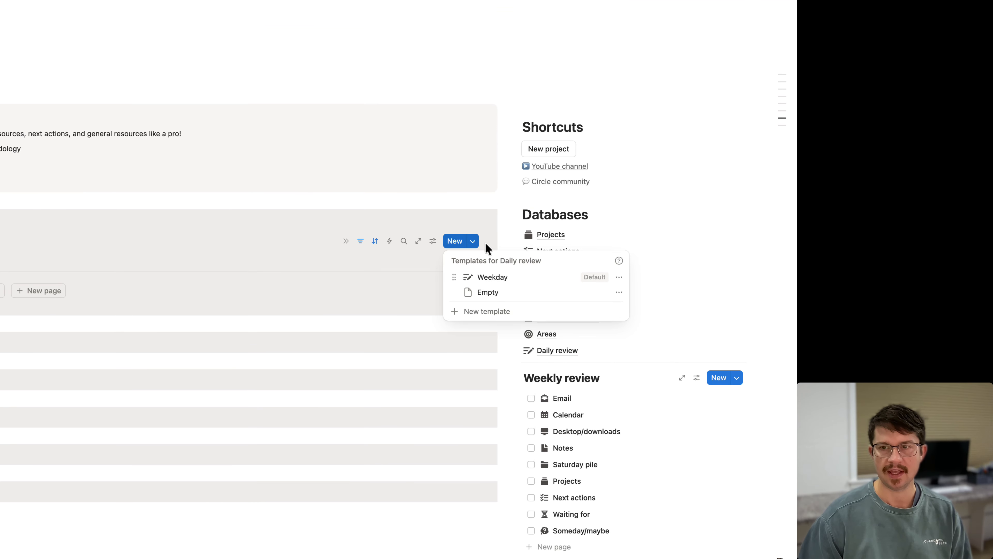
left_click(619, 277)
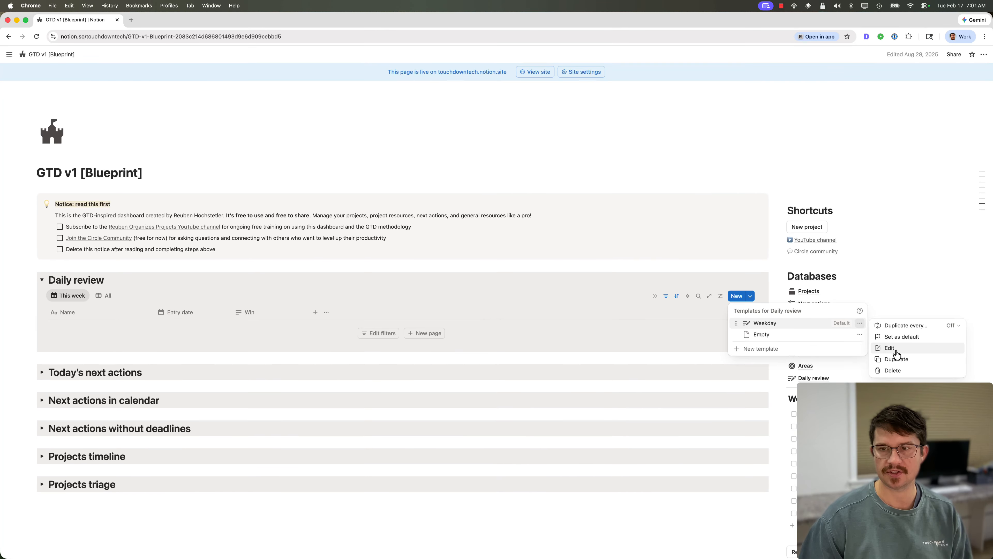
left_click(756, 327)
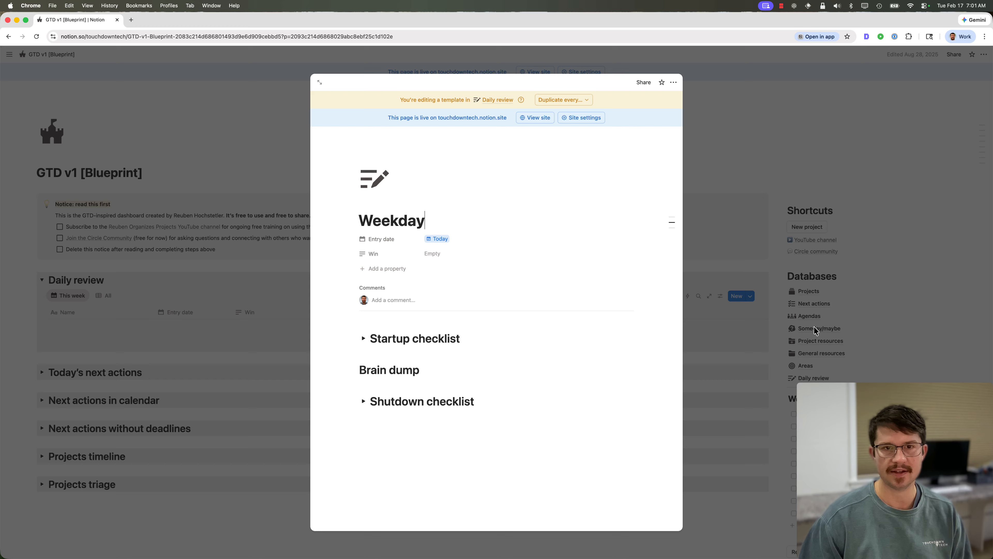
double_click(400, 218)
key("BackSpace")
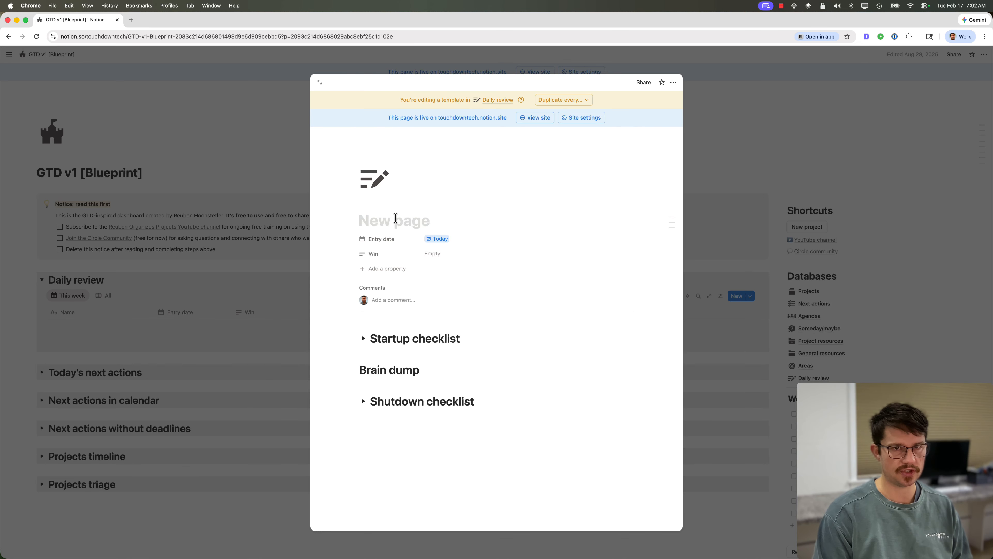
type("@Reuben")
key("Return")
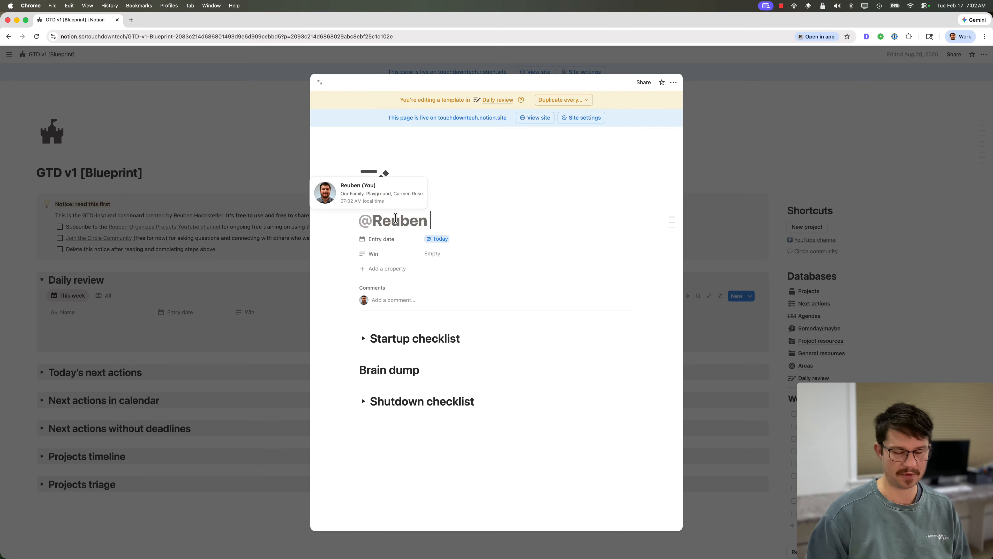
key("BackSpace")
type("@to")
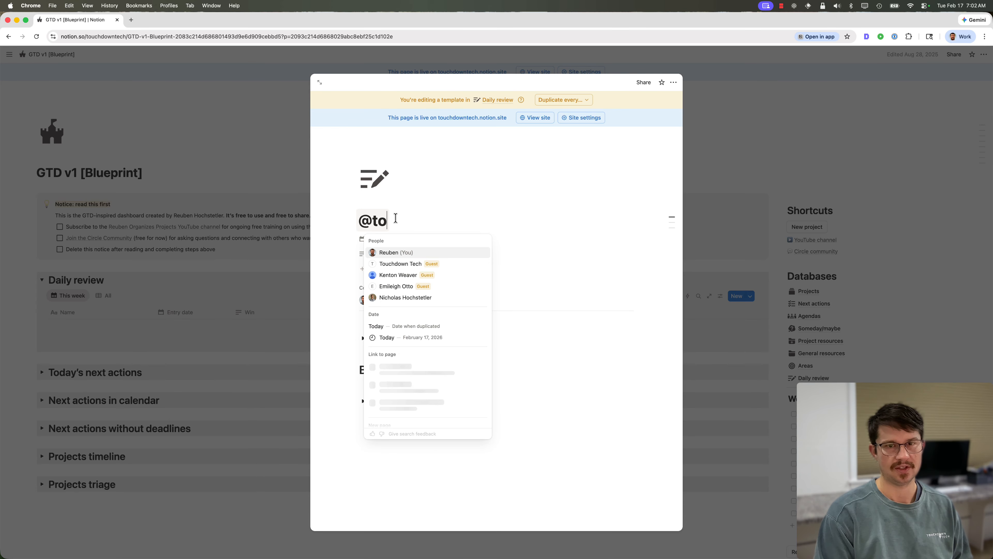
type("day")
key("Return")
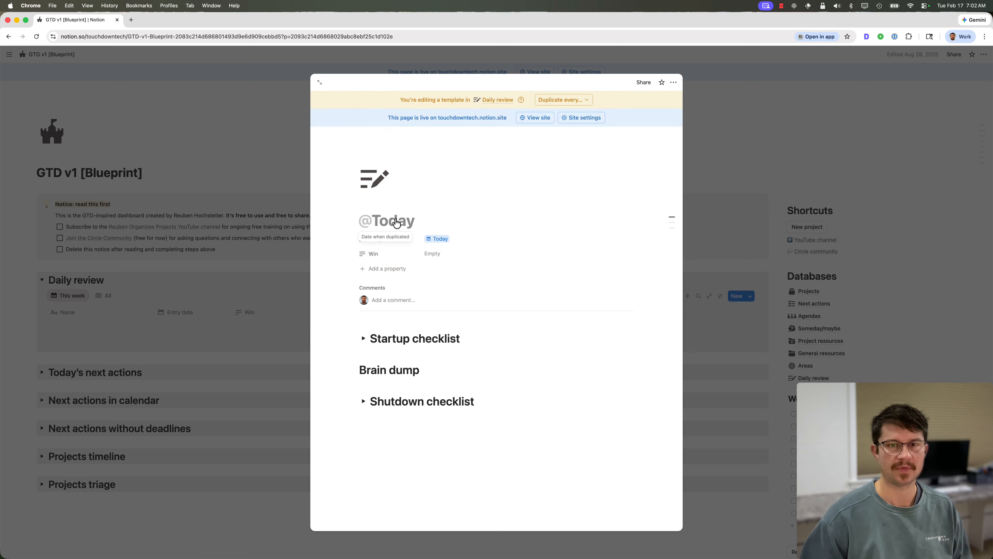
- Remove the item about changing the page name to today's weekday from the template's Startup checklist, and close the template
scroll(425, 274, "down", 1)
left_click(363, 304)
left_click(462, 321)
key("BackSpace")
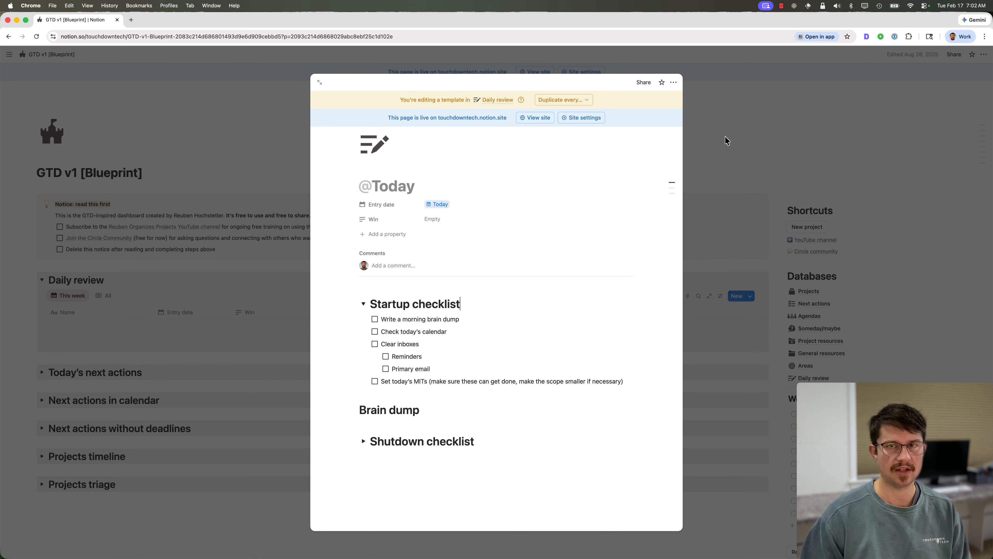
left_click(746, 127)
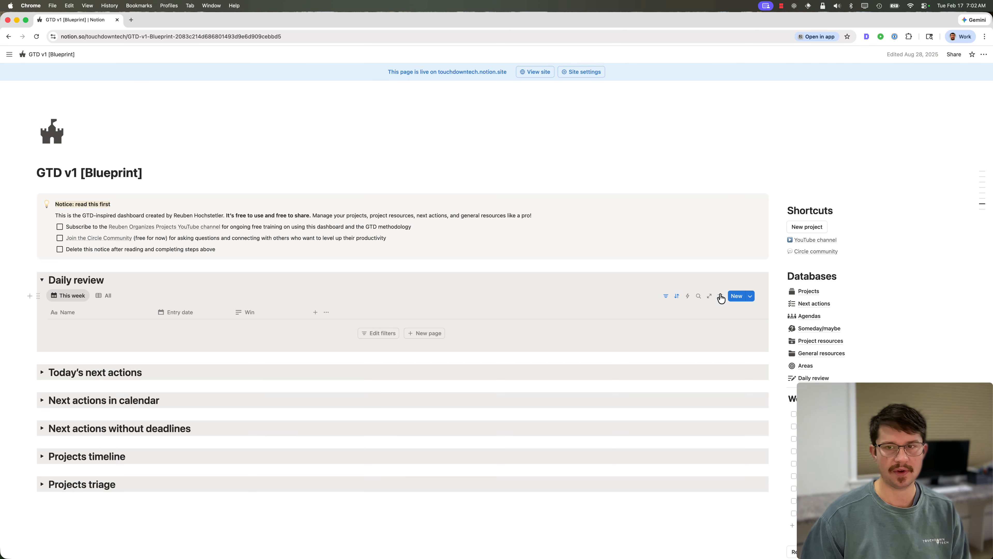
- Create a new Daily review entry from the default template, reopen it from the table to check it, and close it
left_click(734, 296)
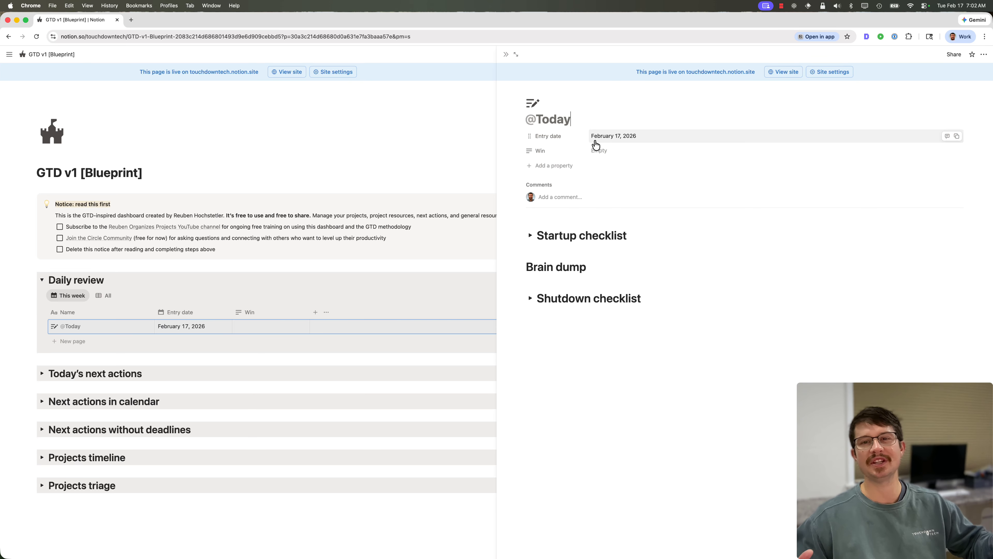
left_click(507, 54)
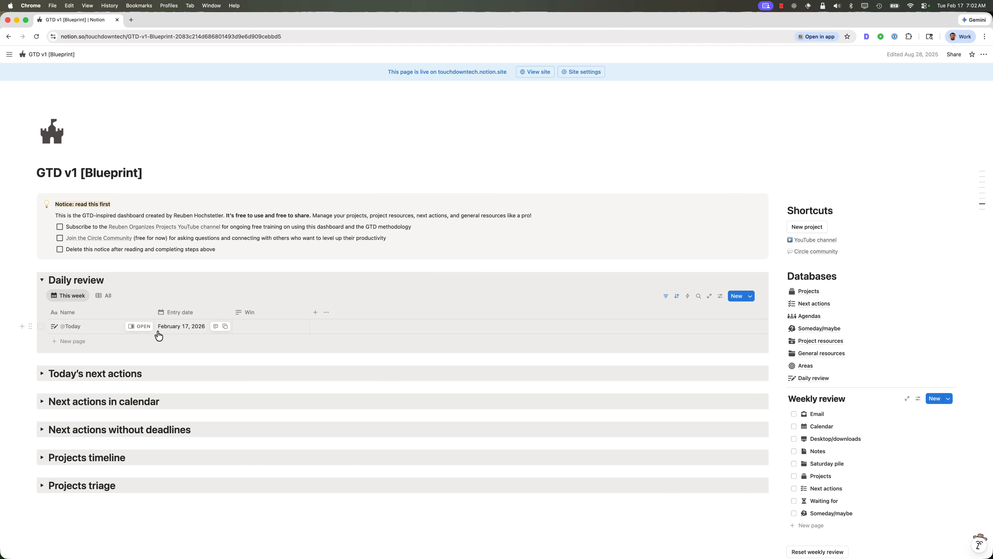
left_click(139, 326)
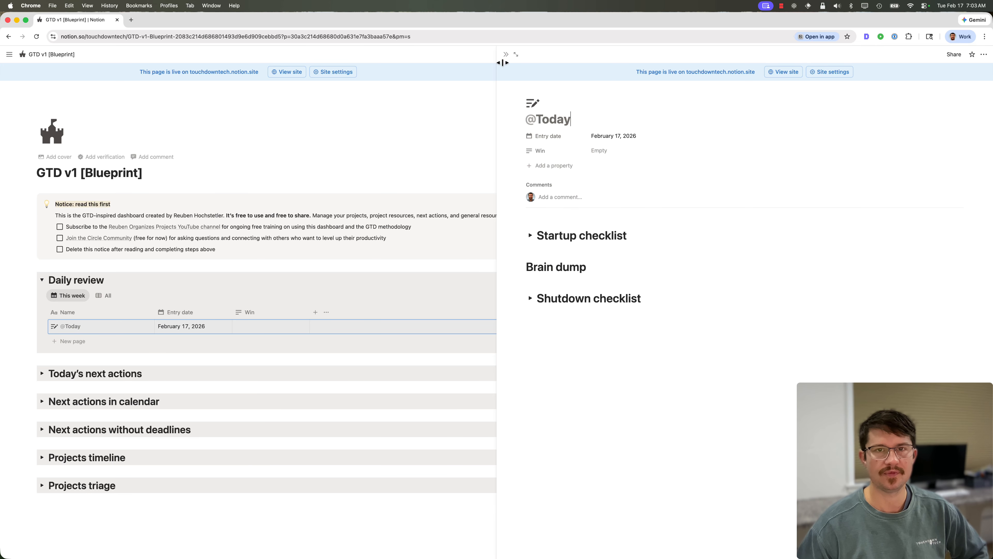
left_click(506, 55)
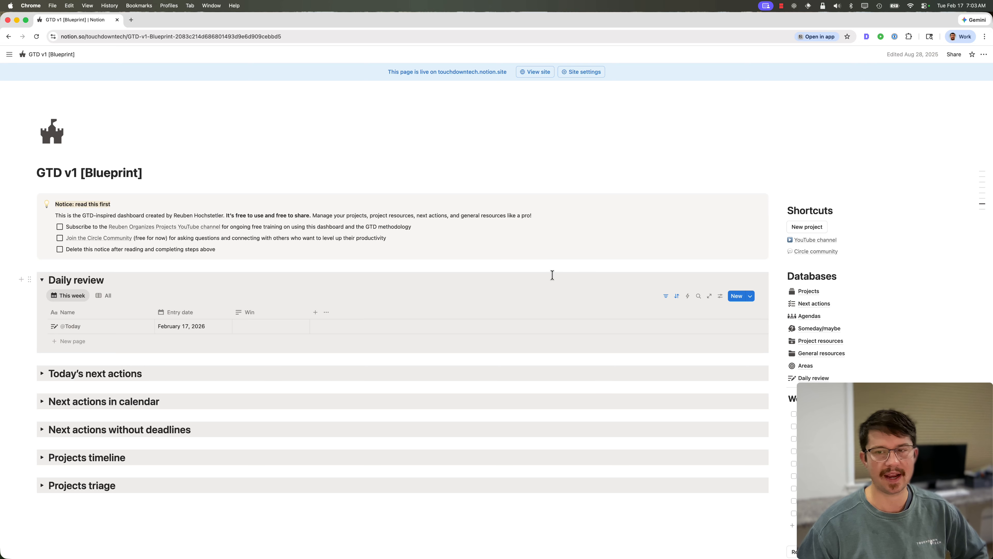